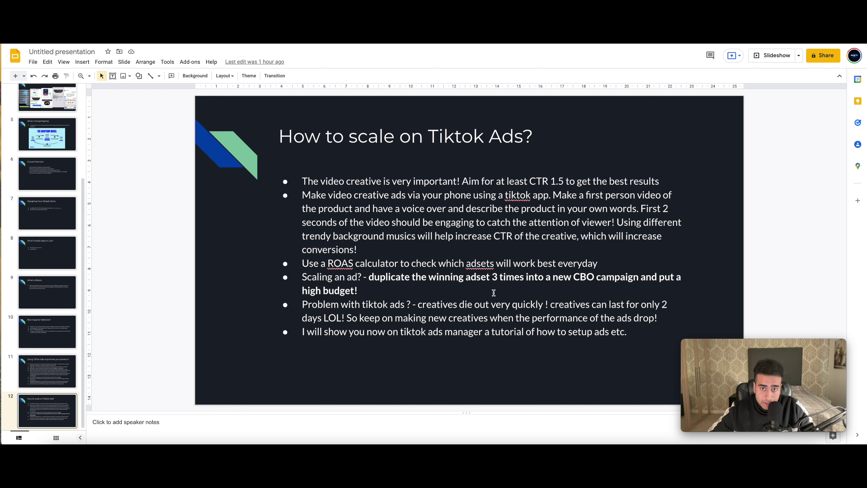
left_click_drag(492, 277, 596, 275)
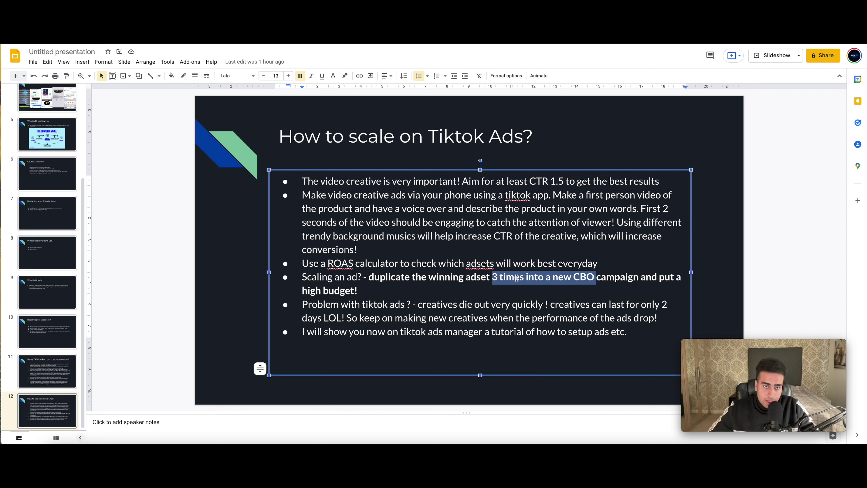
left_click(802, 229)
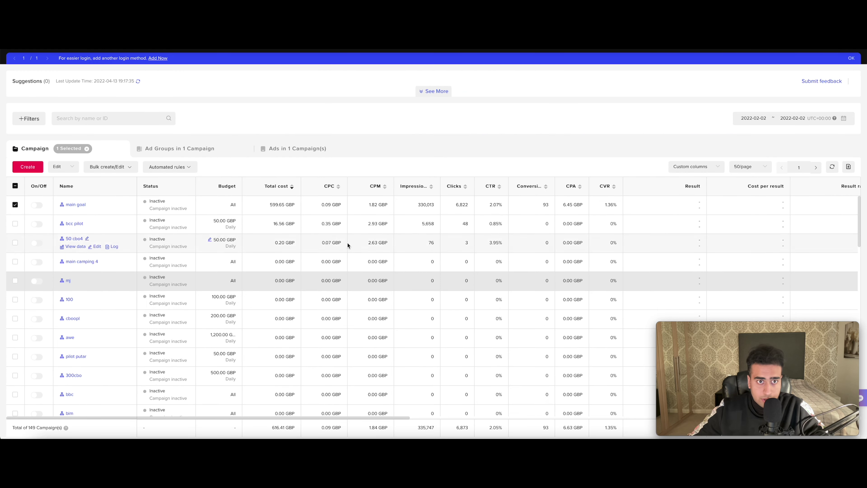
- Highlight the main goal campaign's total cost 599.65 GBP, CPM 1.82, CPC 0.09, CTR 2.07% and CPA 6.45
scroll(489, 221, "right", 5)
scroll(485, 220, "right", 1)
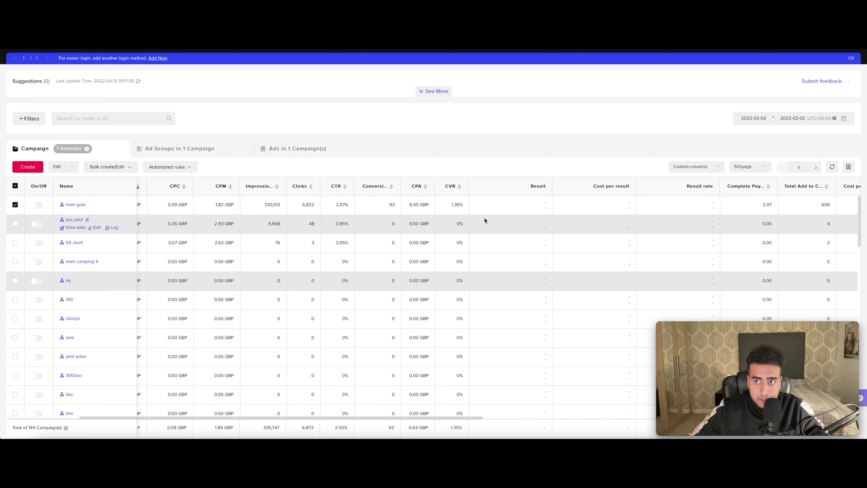
scroll(658, 203, "left", 6)
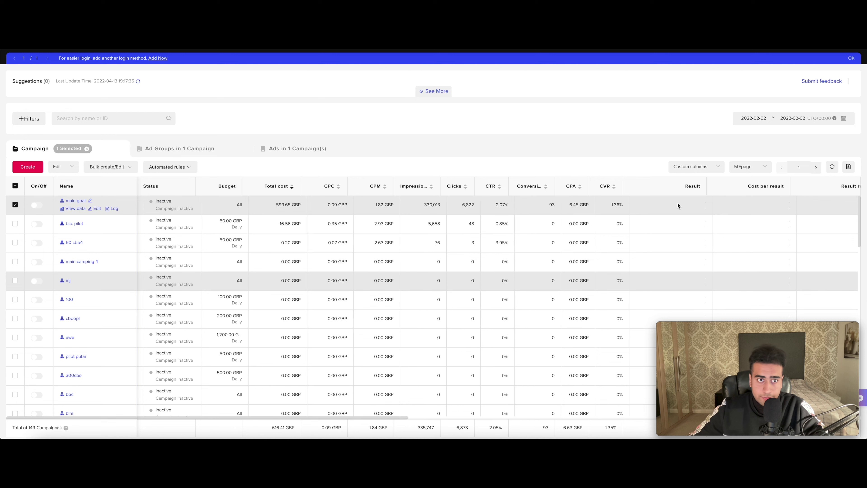
left_click_drag(269, 205, 299, 204)
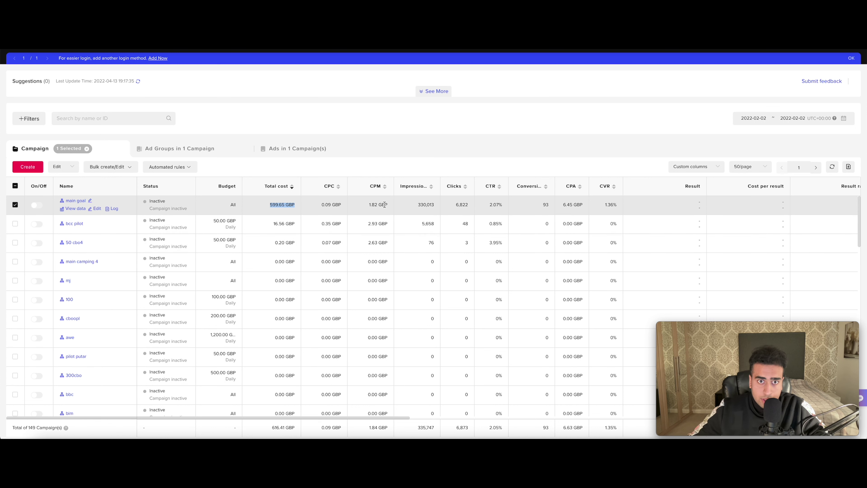
left_click_drag(363, 205, 393, 203)
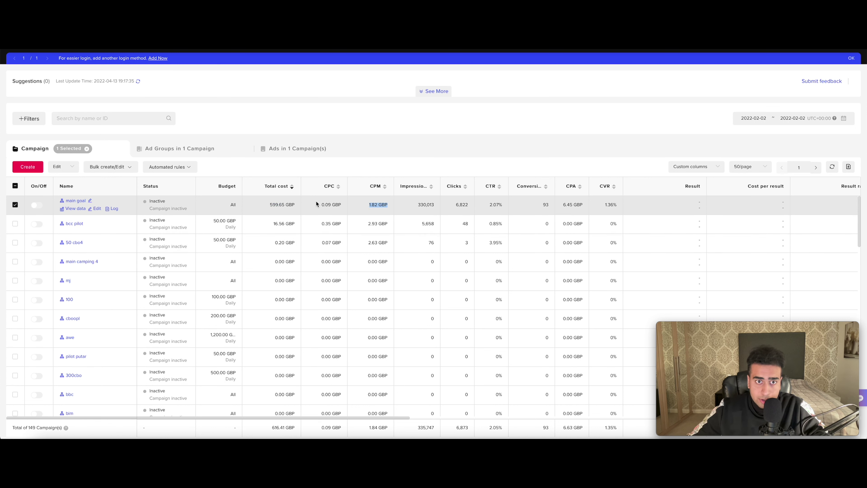
left_click_drag(320, 204, 343, 205)
left_click_drag(481, 203, 514, 203)
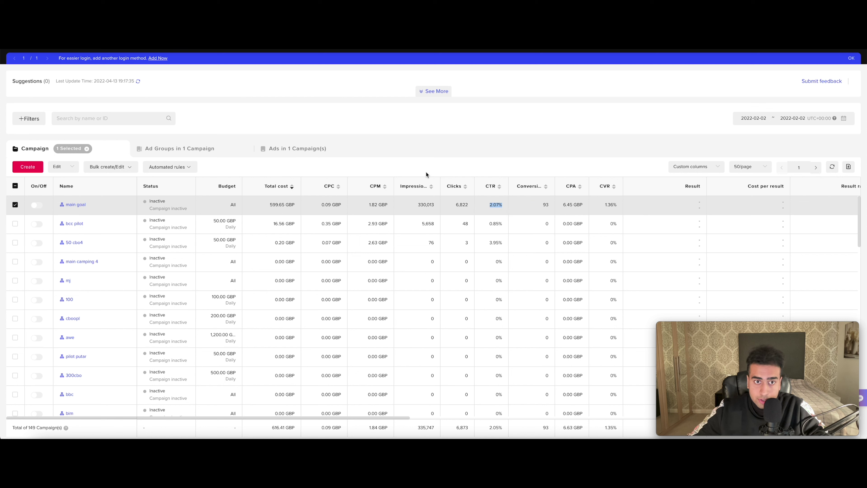
left_click_drag(561, 204, 583, 206)
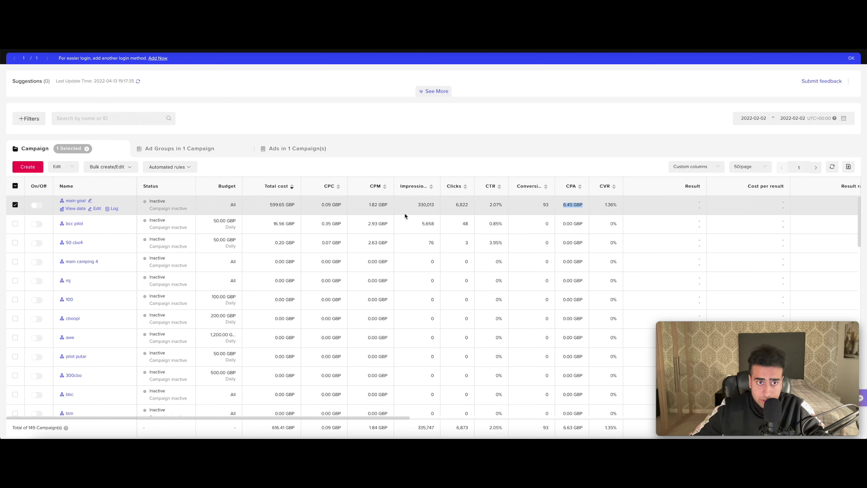
- Uncheck the main goal campaign and clear the total cost highlight
left_click(13, 206)
left_click(13, 206)
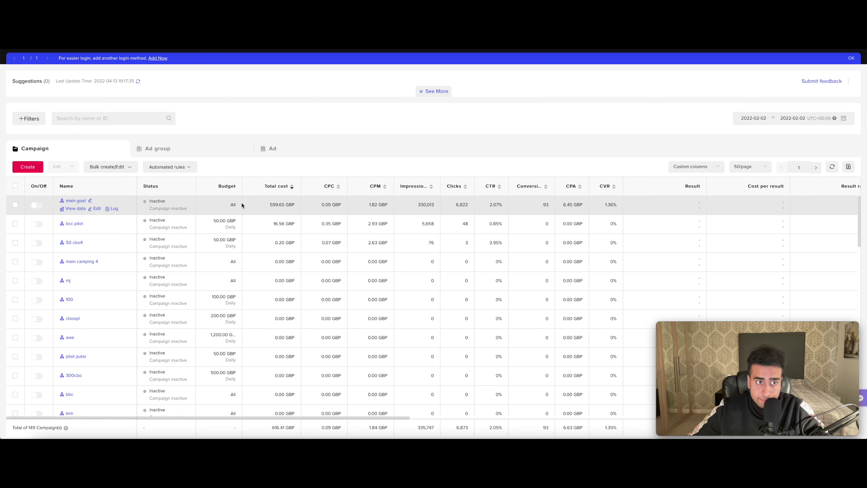
left_click_drag(258, 206, 309, 206)
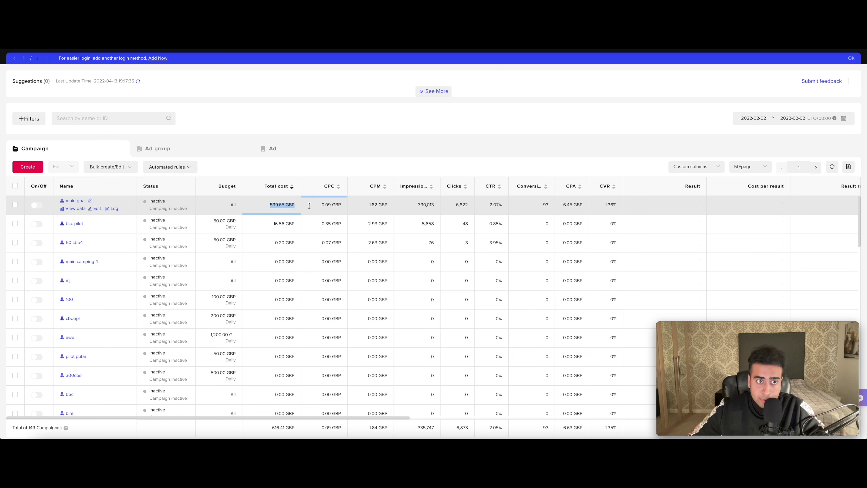
left_click(292, 205)
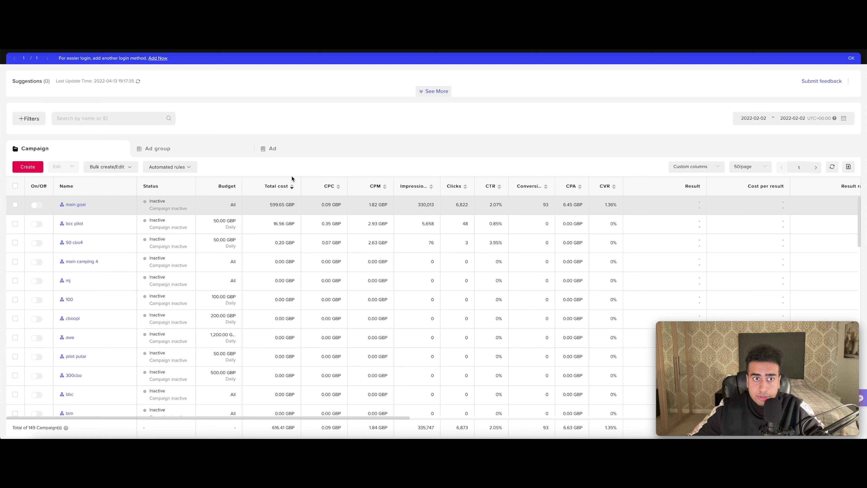
- Start a new campaign with the Conversions objective, dismissing the resume-edit prompt
left_click(35, 169)
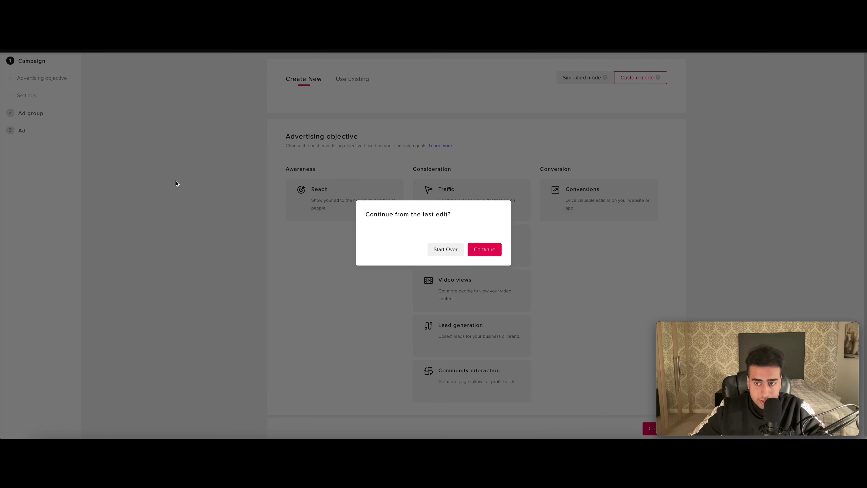
left_click(445, 249)
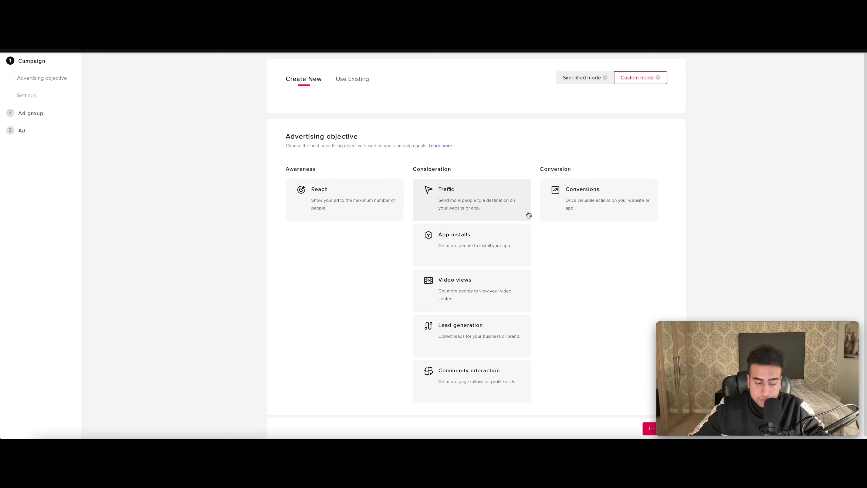
left_click(566, 204)
scroll(517, 242, "down", 5)
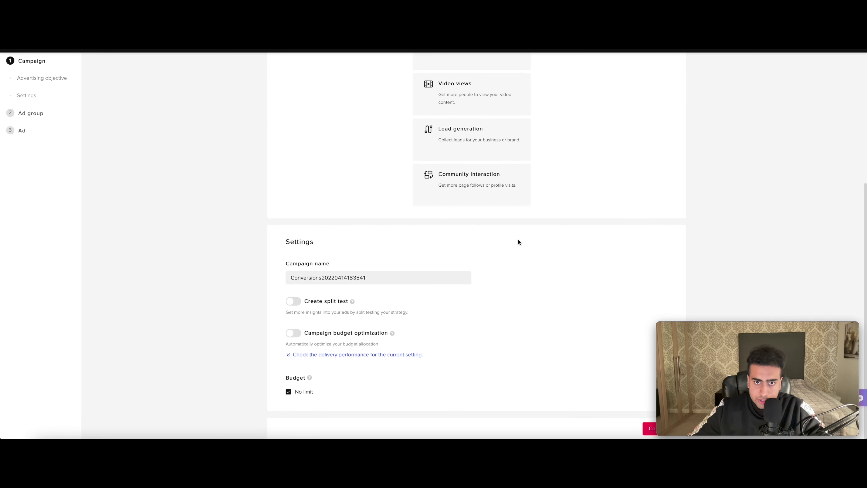
scroll(520, 249, "up", 3)
scroll(521, 249, "down", 5)
scroll(522, 249, "down", 1)
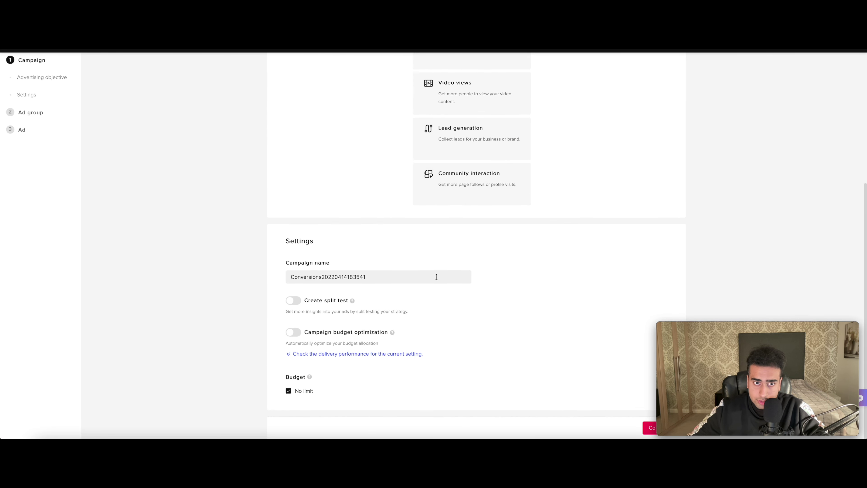
left_click_drag(434, 277, 281, 277)
- Name the campaign 'BEAUTY TARGETING', correcting the misspelling
key("BackSpace")
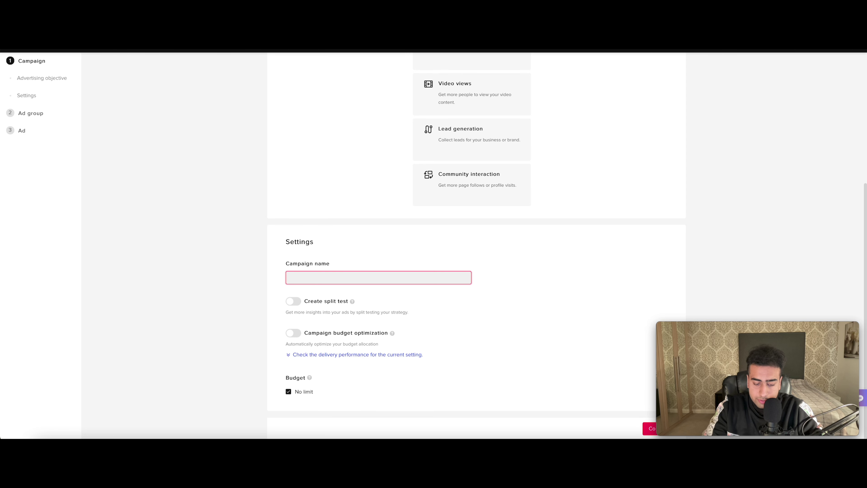
type("BESU")
key("BackSpace")
key("BackSpace")
type("AUTY")
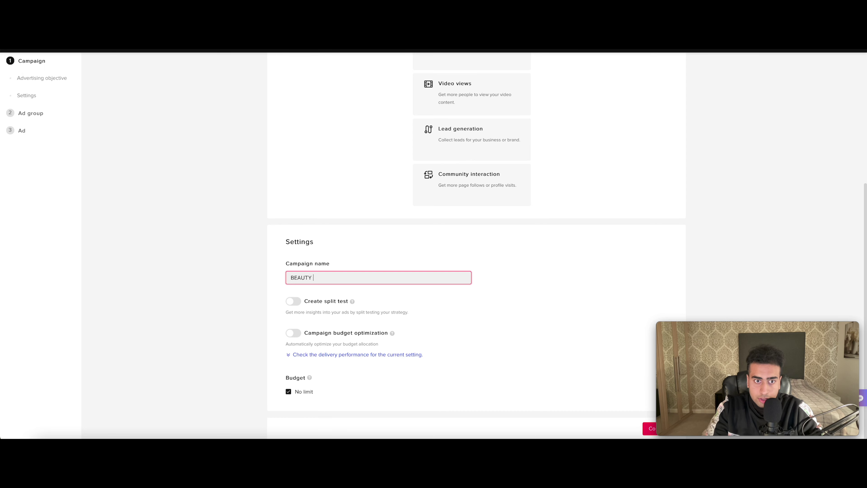
type(" TARGETI")
type("INF")
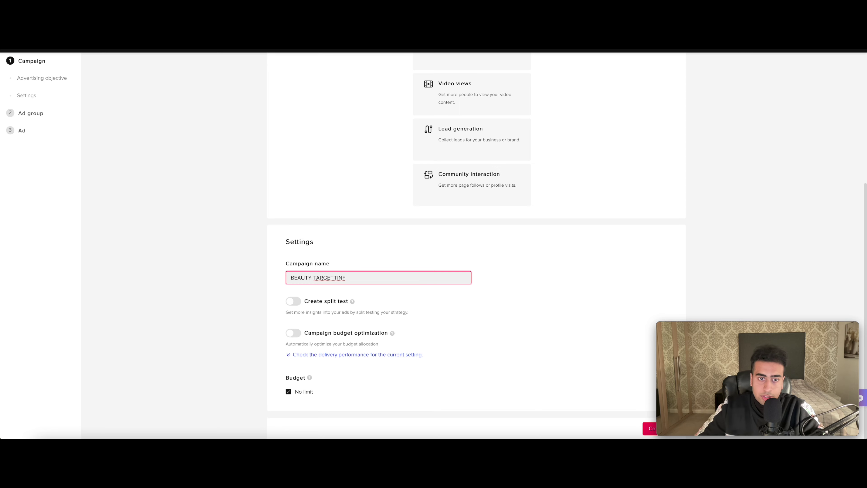
right_click(325, 277)
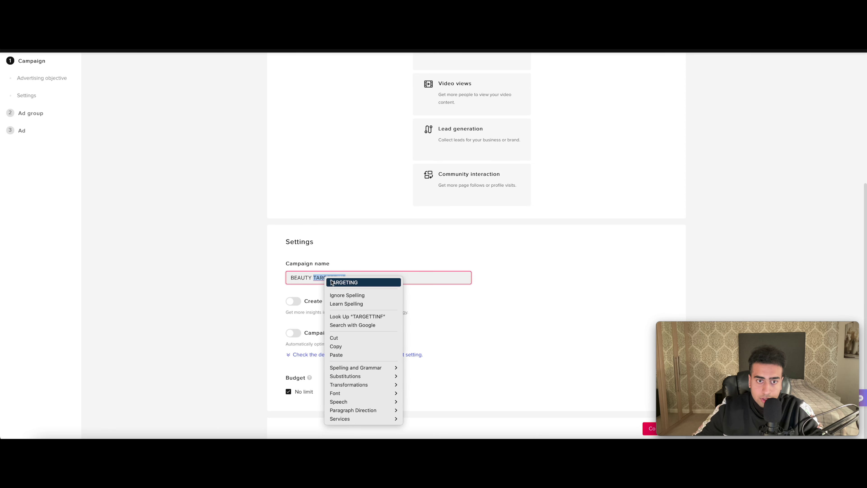
left_click(342, 281)
left_click(373, 268)
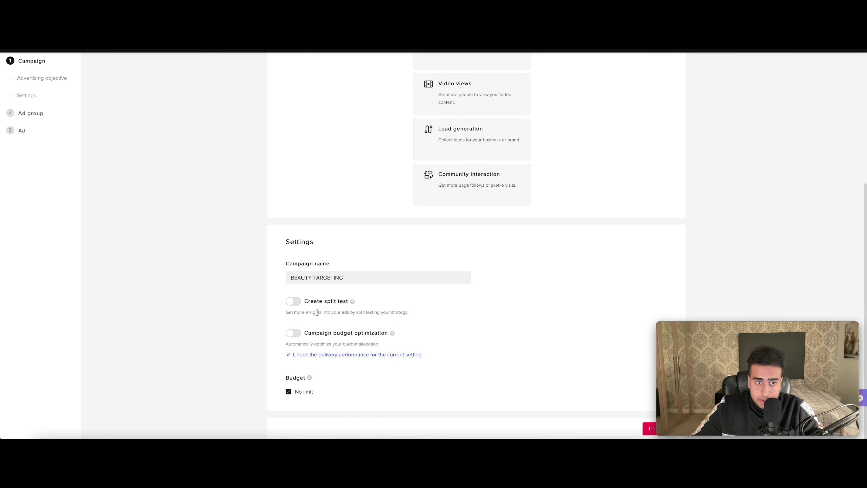
- Enable campaign budget optimization with a 600 GBP daily budget and continue to the ad group
left_click(294, 334)
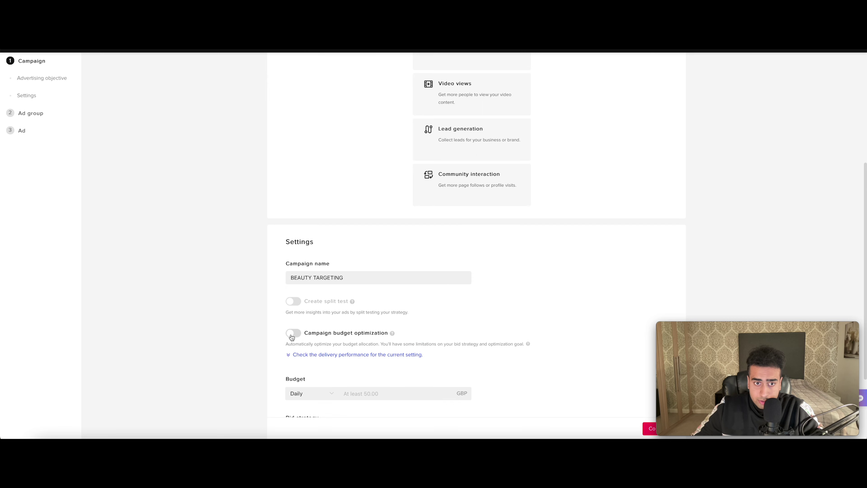
scroll(363, 325, "down", 4)
scroll(363, 325, "up", 1)
left_click(365, 326)
type("600")
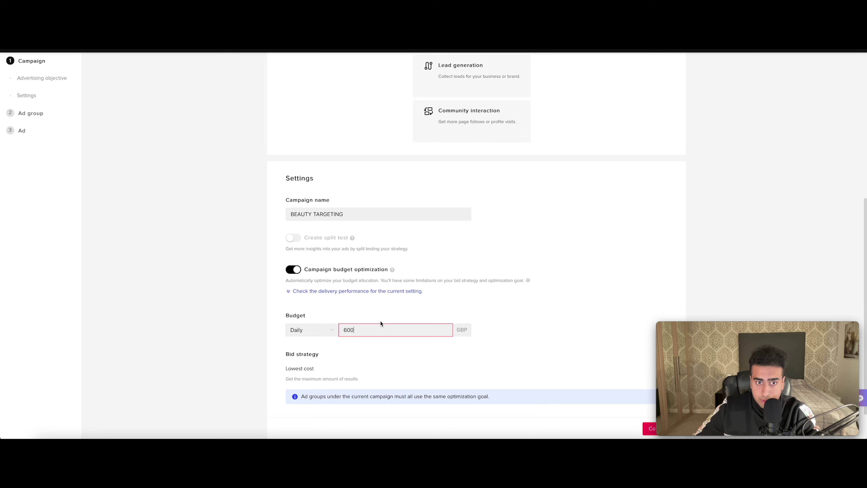
left_click(377, 299)
scroll(377, 299, "down", 1)
scroll(377, 299, "down", 3)
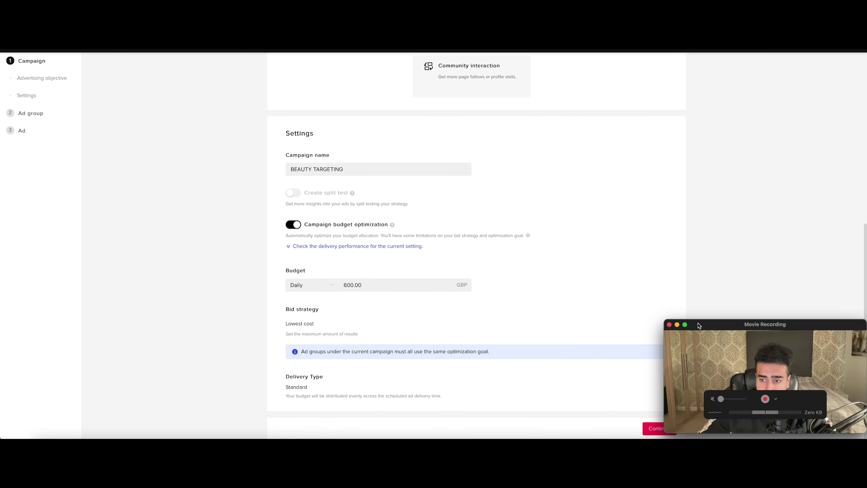
left_click(646, 430)
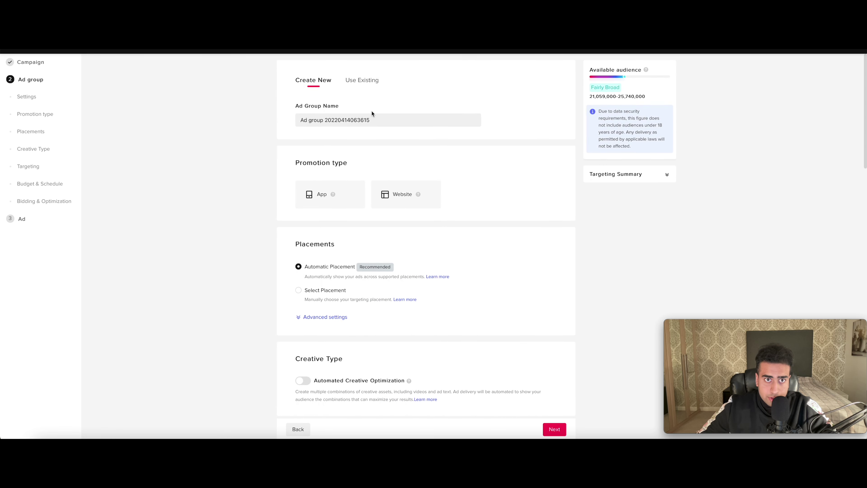
- Keep the default ad group name and promote a Website using pixel tuje 1
left_click(298, 119)
left_click_drag(285, 117, 403, 124)
left_click(549, 158)
left_click(402, 193)
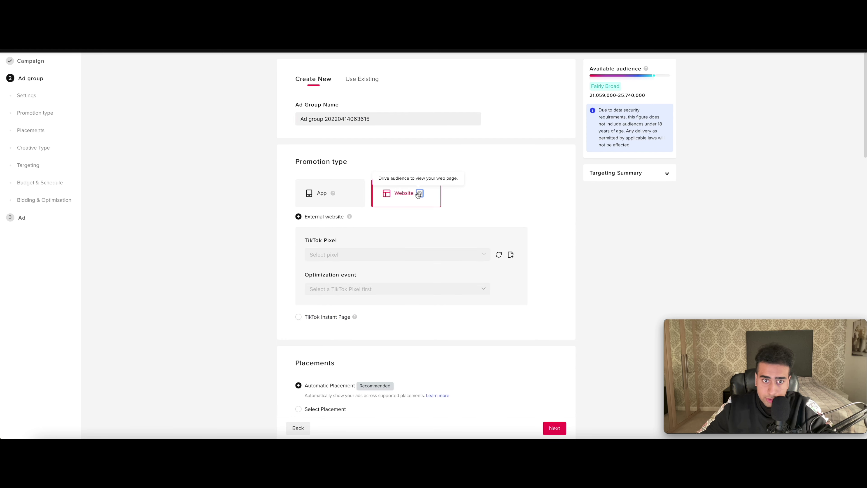
left_click(385, 254)
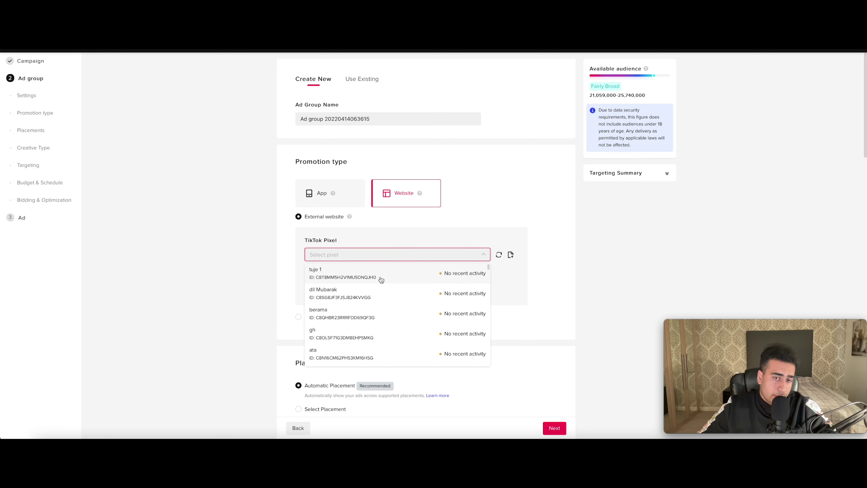
left_click(378, 275)
- Optimize for Complete Payment and switch placement to manual selection
left_click(380, 289)
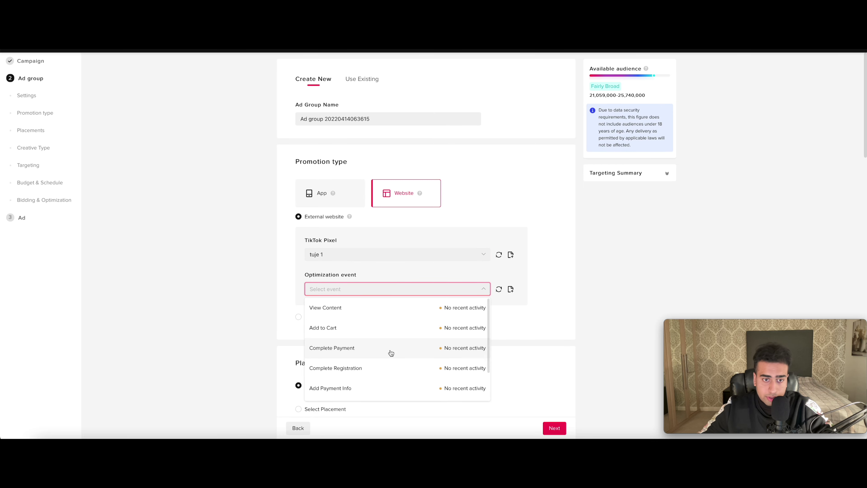
left_click(386, 357)
scroll(341, 320, "down", 3)
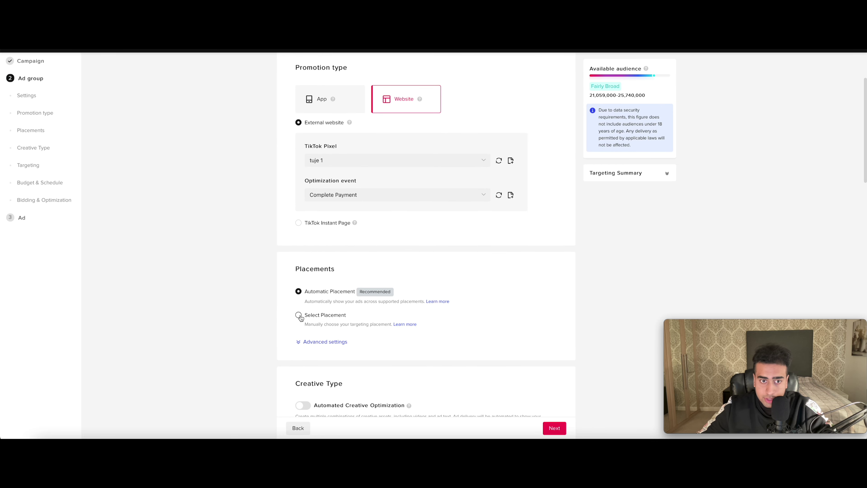
left_click(299, 312)
scroll(299, 301, "down", 4)
- Drop News Feed App Series and Pangle placements, leaving TikTok only, and disable video downloads
left_click(307, 235)
left_click(308, 261)
left_click_drag(304, 293, 314, 289)
left_click(315, 290)
scroll(309, 294, "down", 2)
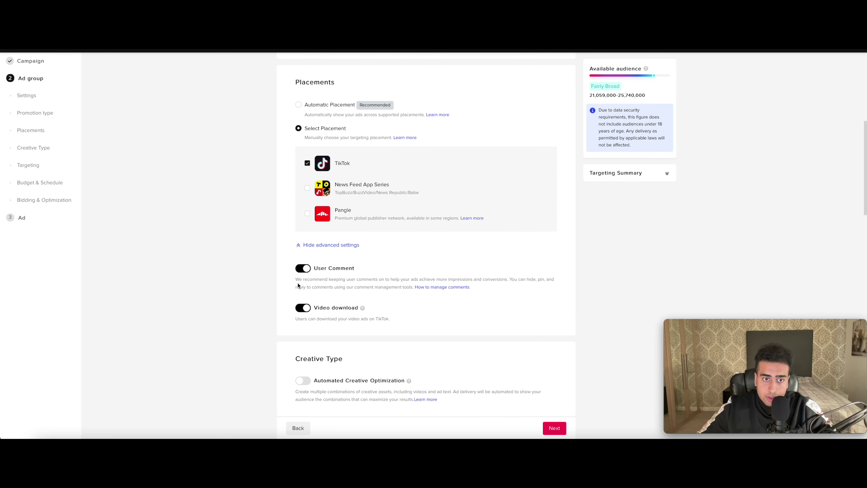
left_click(305, 307)
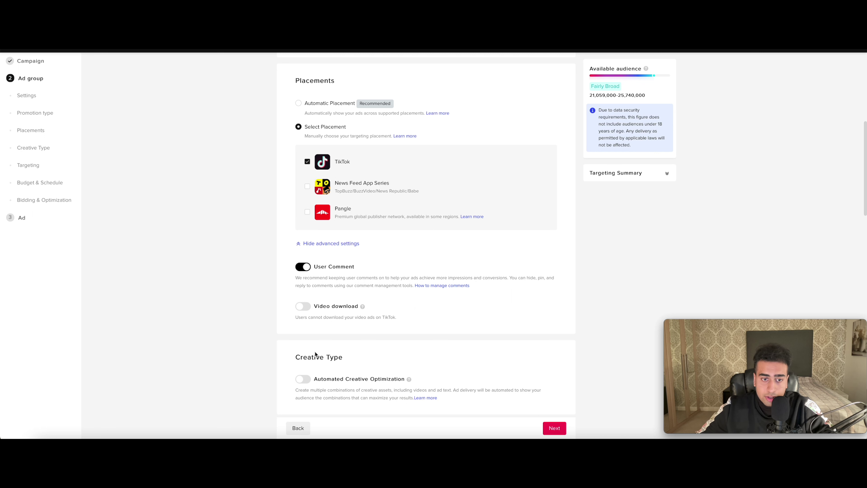
- Turn on Automated Creative Optimization
scroll(308, 374, "down", 1)
scroll(308, 373, "down", 1)
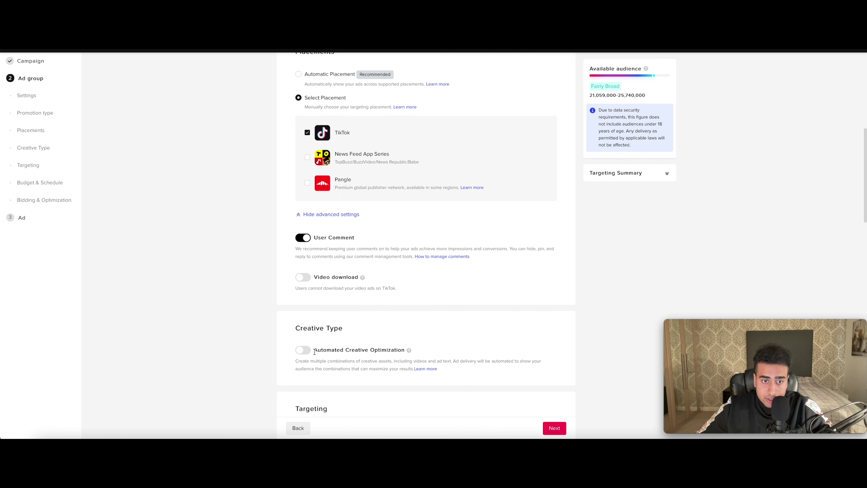
left_click_drag(317, 349, 404, 350)
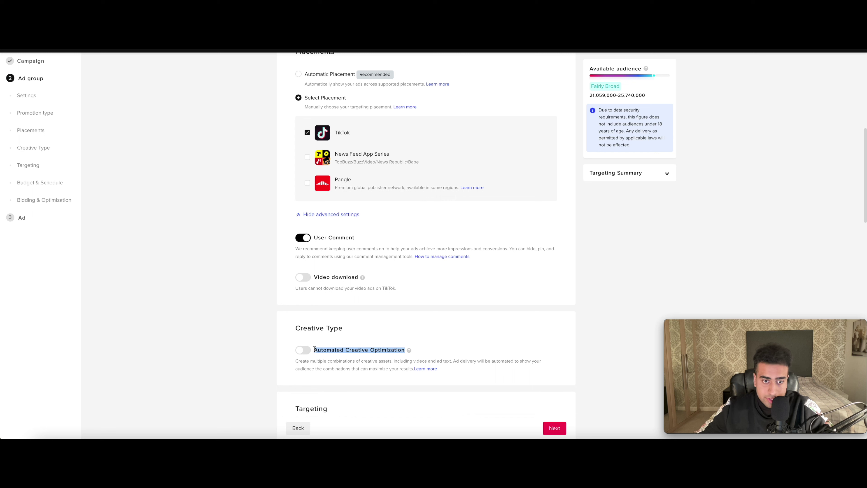
left_click(304, 351)
- Target age groups 18-24, 25-34, 35-44, 45-54 and 55+
scroll(294, 342, "down", 2)
scroll(294, 340, "down", 5)
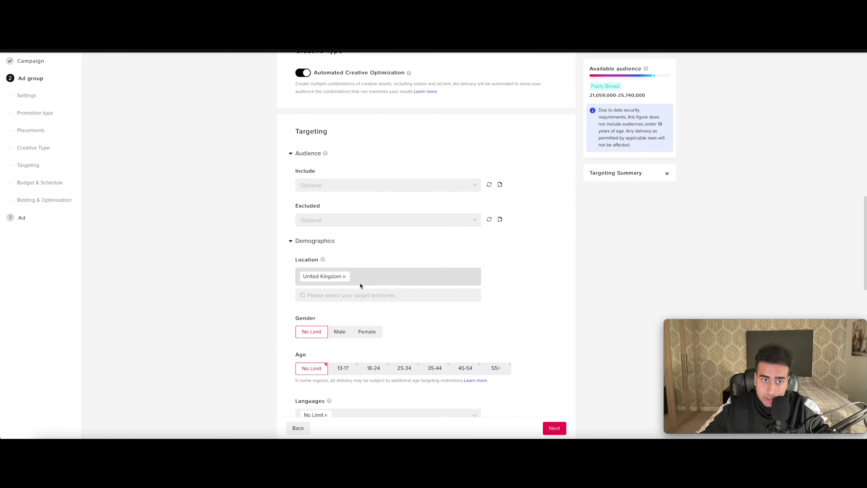
scroll(369, 311, "down", 1)
left_click(372, 323)
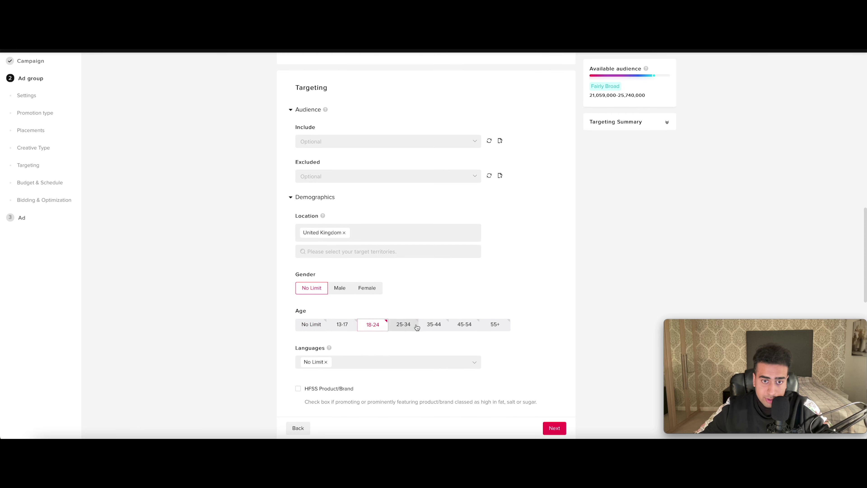
left_click(403, 324)
left_click(434, 324)
left_click(464, 324)
left_click(485, 325)
scroll(353, 328, "down", 1)
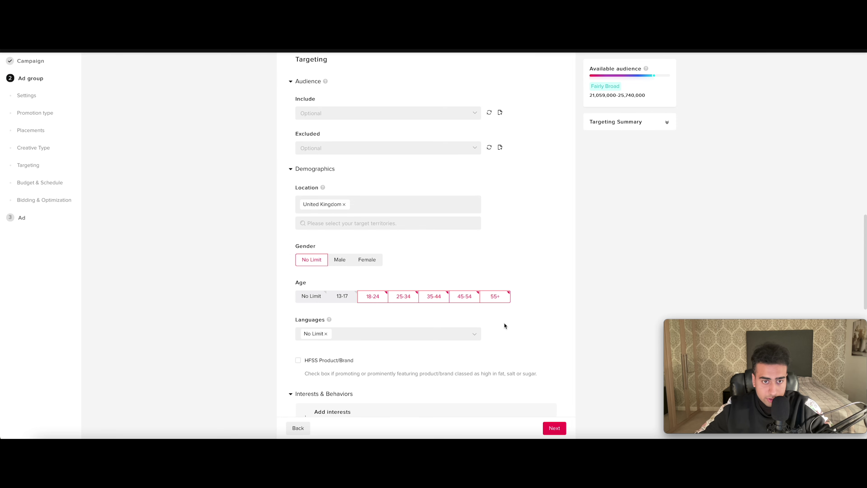
scroll(505, 325, "down", 4)
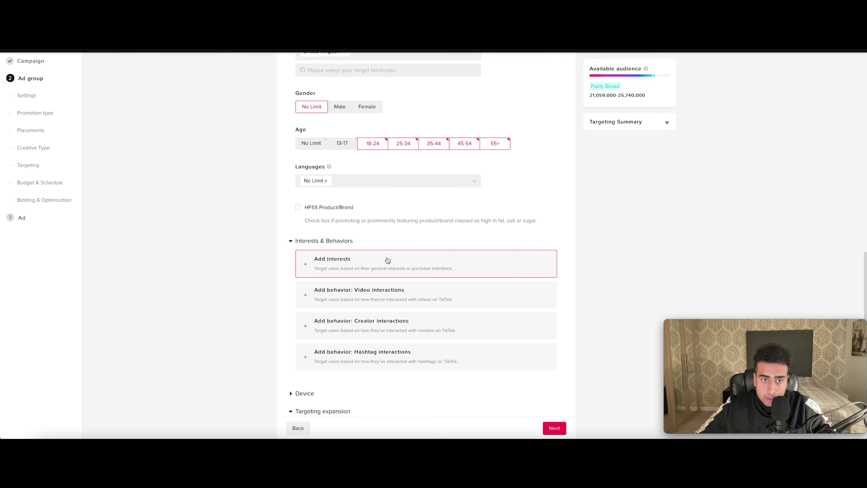
- Add Beauty & Personal Care as the ad group's interest target
left_click(387, 260)
left_click(424, 304)
scroll(422, 297, "down", 2)
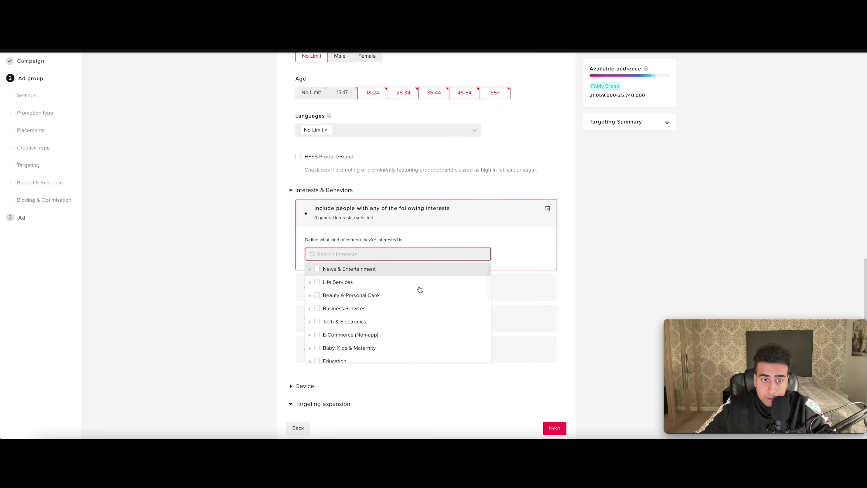
scroll(418, 290, "down", 5)
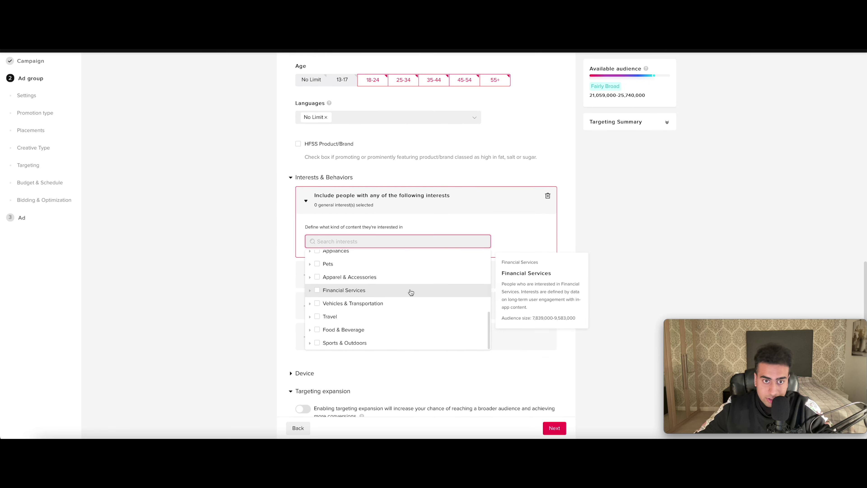
scroll(411, 292, "up", 5)
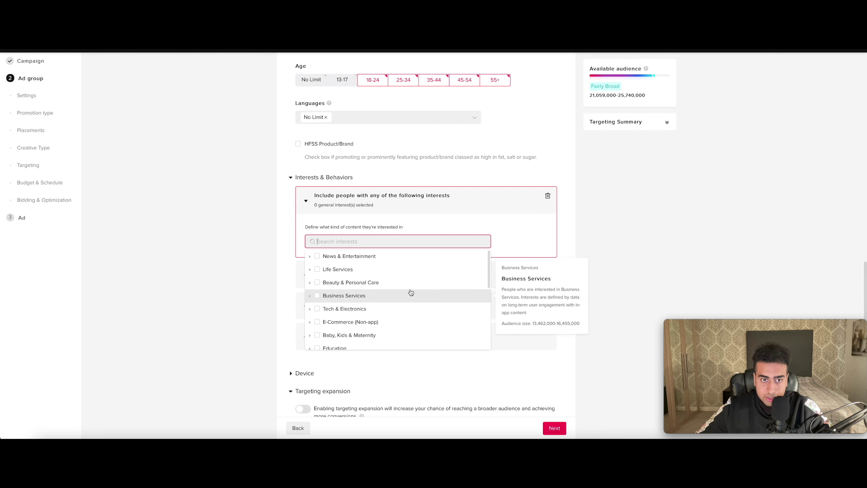
scroll(411, 292, "down", 5)
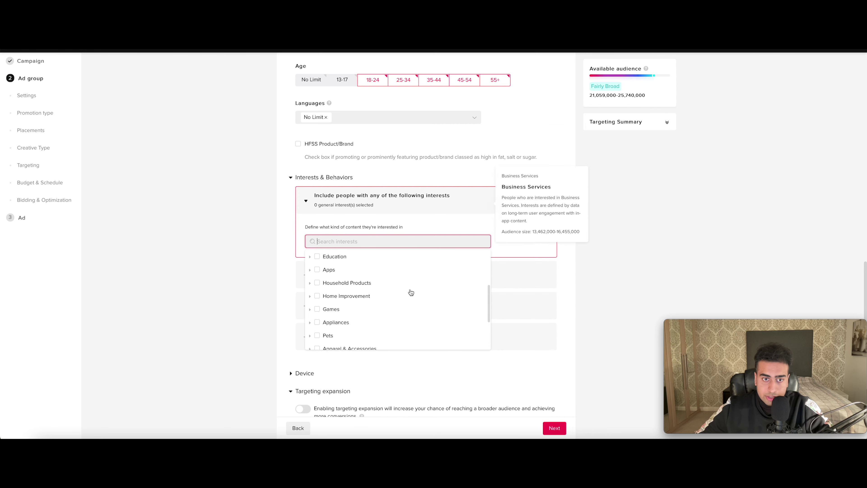
scroll(411, 292, "up", 5)
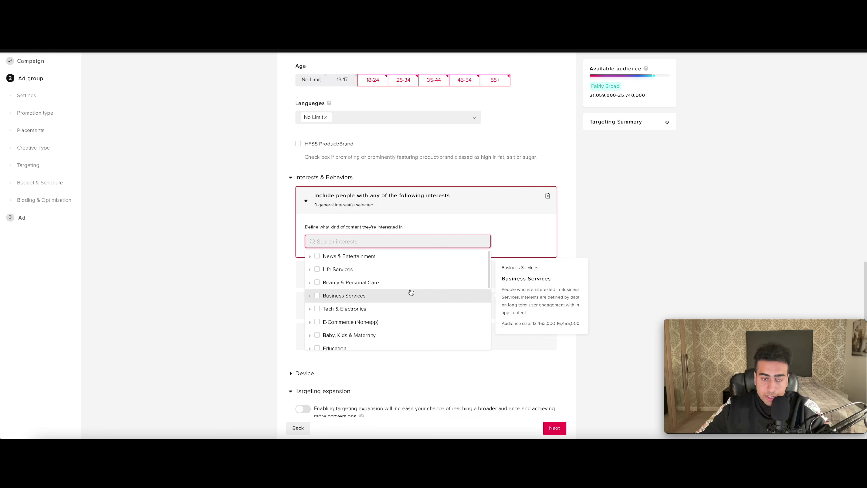
scroll(410, 291, "up", 1)
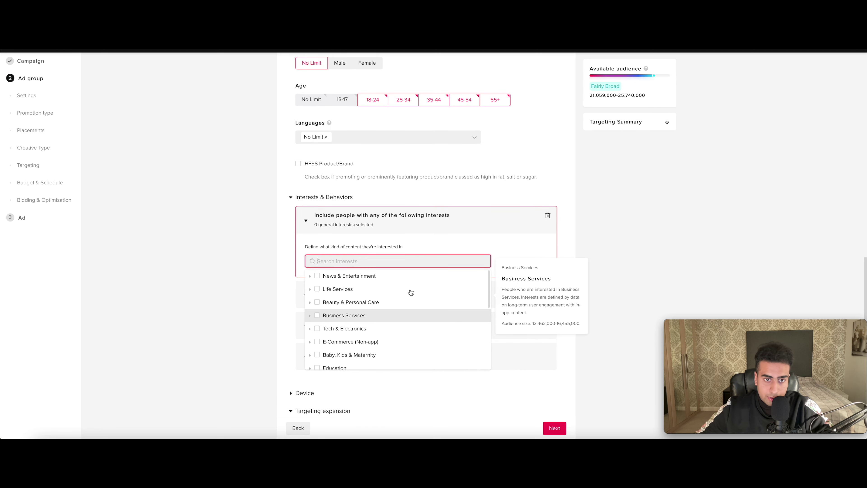
left_click(317, 302)
left_click(586, 253)
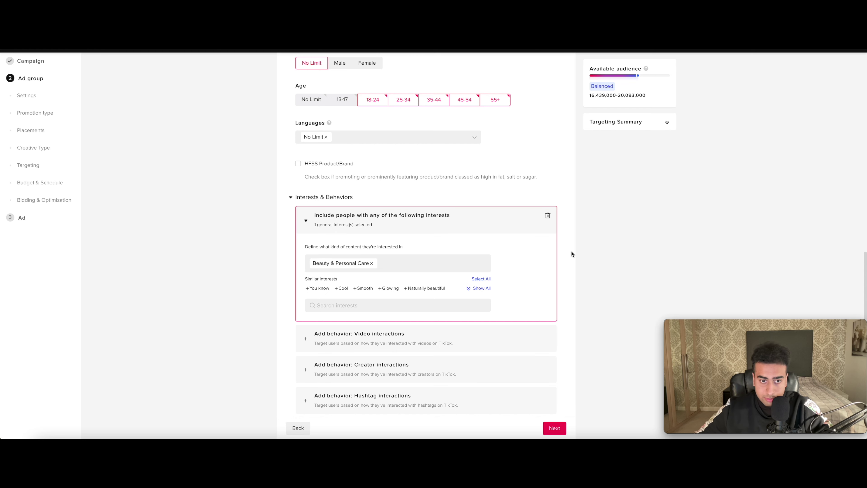
scroll(545, 252, "down", 6)
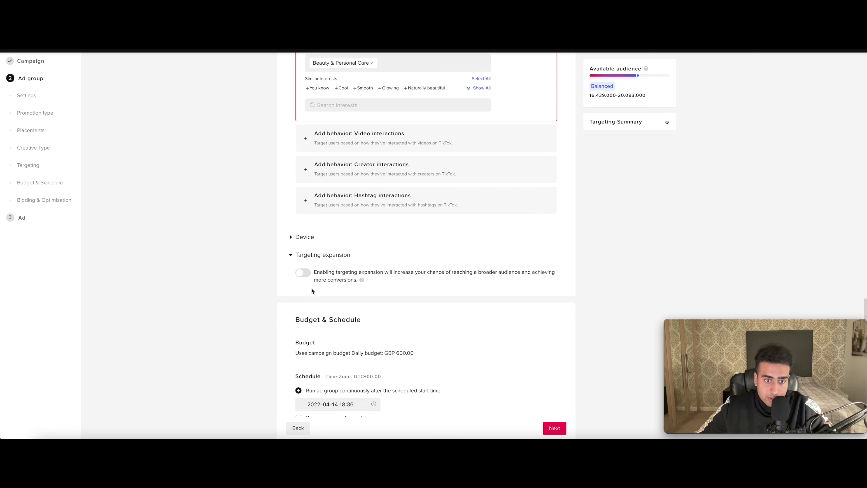
- Schedule the ad group to start on 2022-04-15 at 00:00
scroll(312, 291, "down", 3)
left_click(339, 291)
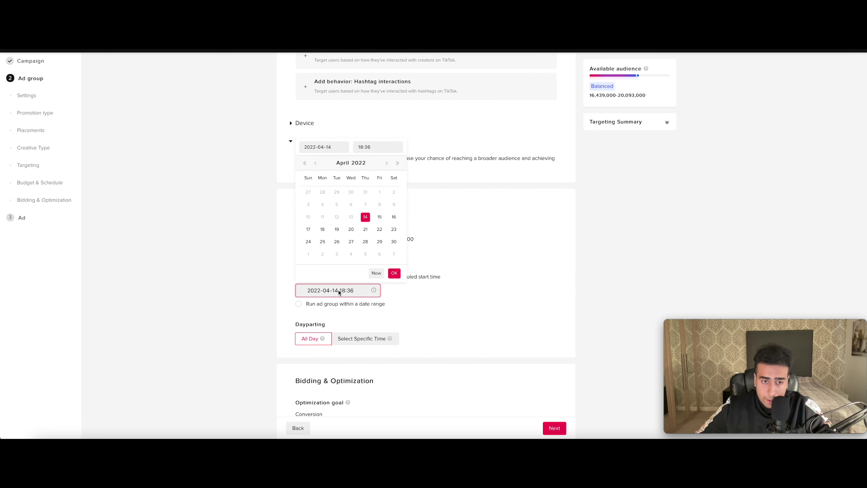
left_click(380, 217)
left_click(372, 147)
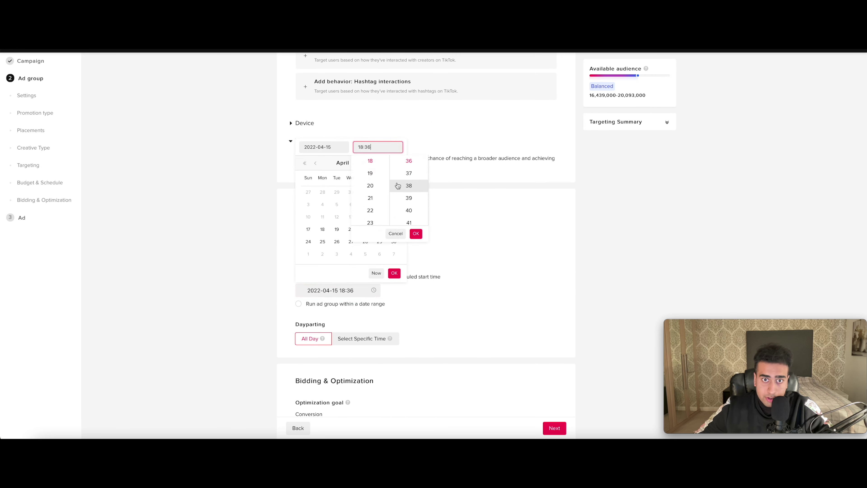
scroll(398, 184, "up", 10)
left_click(407, 171)
scroll(363, 173, "up", 4)
left_click(363, 173)
scroll(363, 172, "up", 6)
left_click(368, 166)
left_click(416, 234)
left_click(394, 274)
- Save the ad group settings and move on to the Ad step
scroll(395, 275, "down", 2)
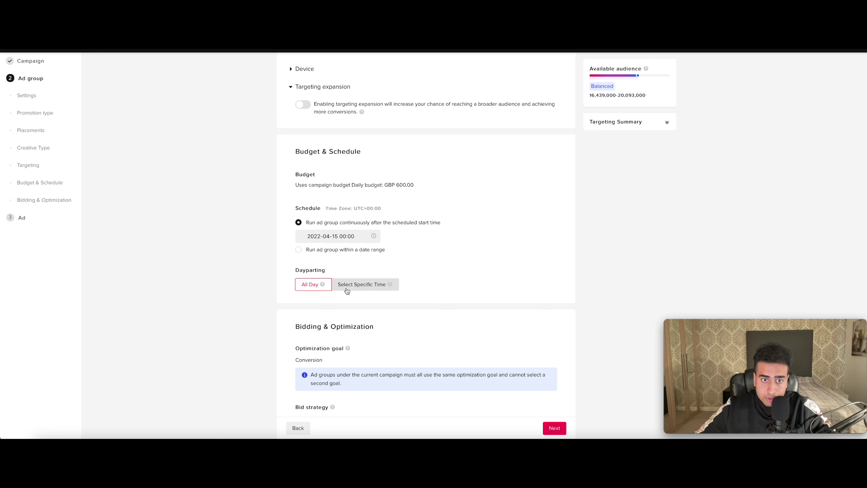
scroll(347, 291, "down", 2)
left_click(556, 428)
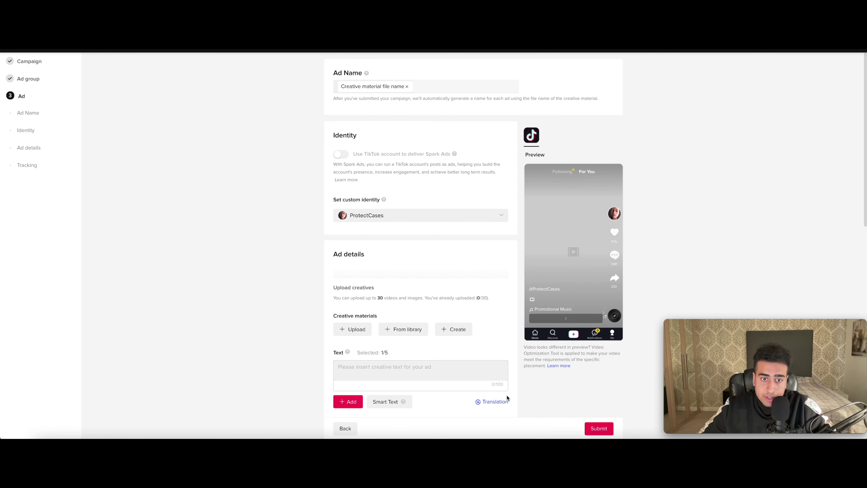
- Review the Ad details, opening and closing the Video Library without choosing a creative
scroll(492, 343, "down", 5)
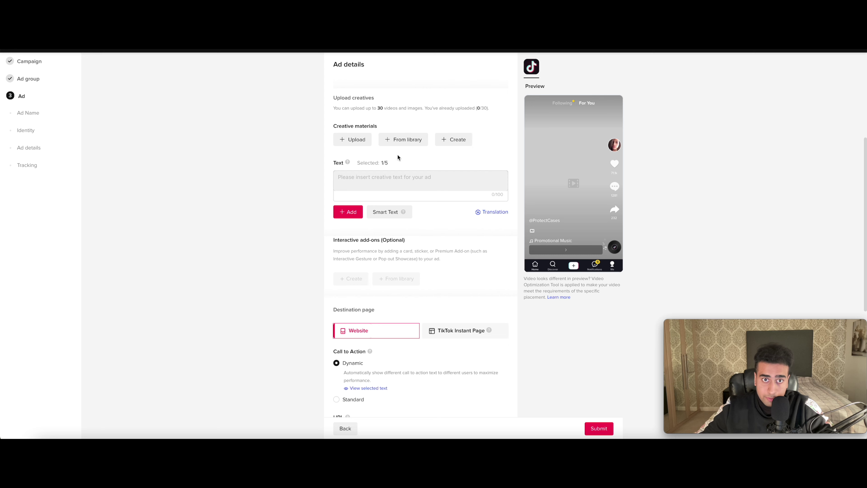
scroll(384, 164, "up", 2)
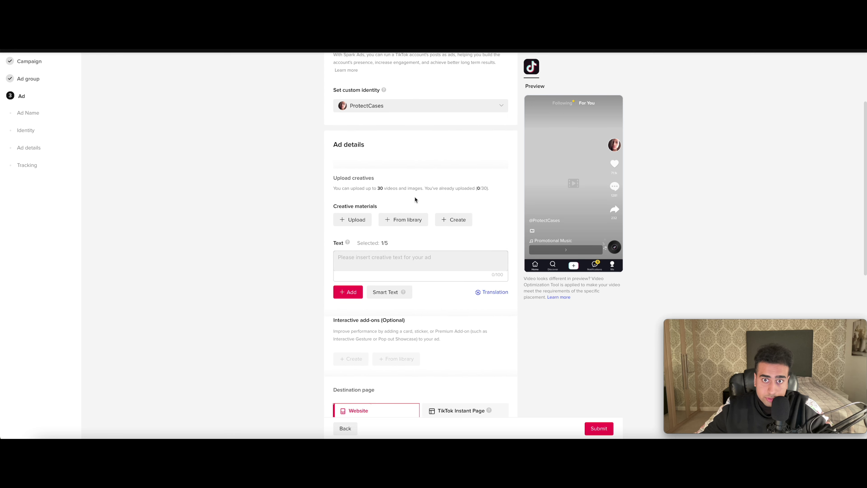
left_click_drag(489, 189, 478, 189)
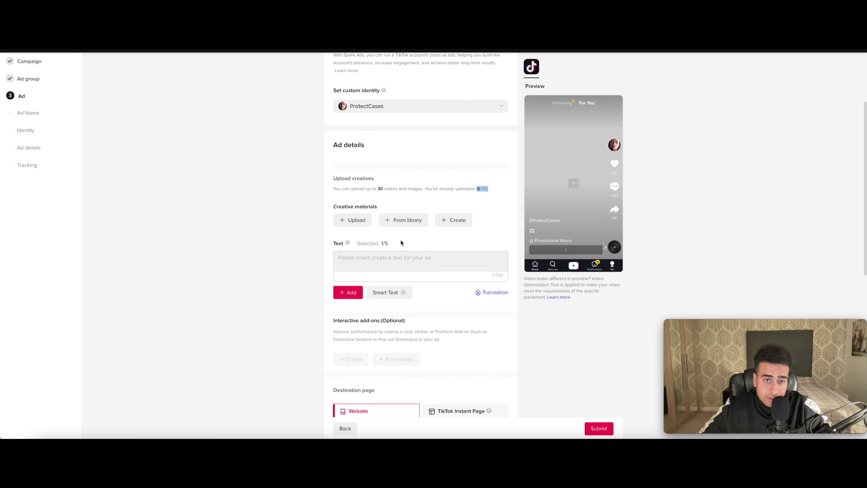
left_click_drag(399, 242, 399, 222)
left_click(399, 220)
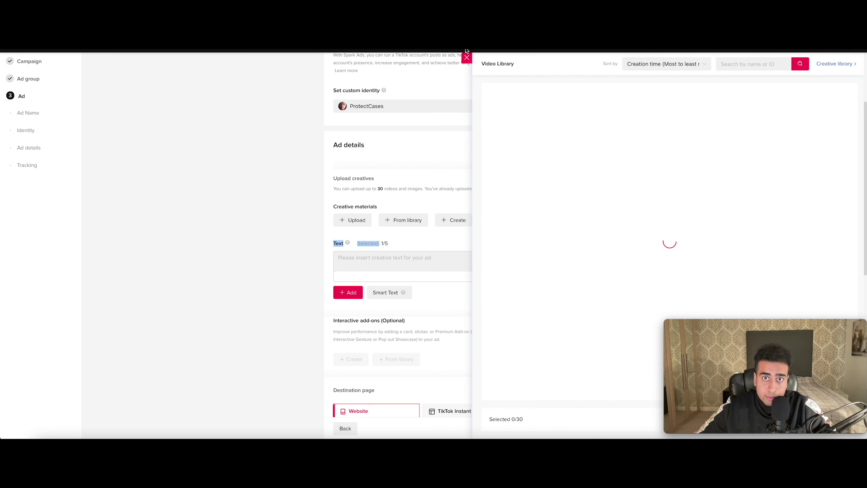
left_click(466, 55)
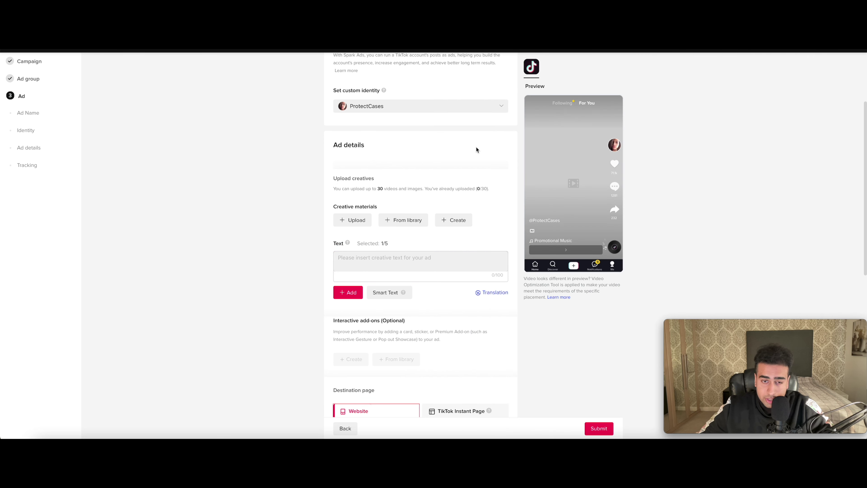
scroll(473, 222, "down", 2)
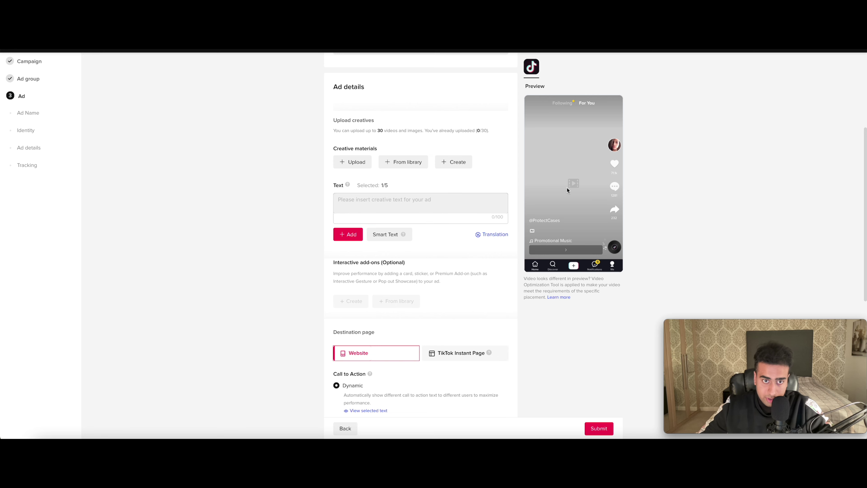
- Change the call to action from Dynamic to Standard with 'Shop now'
scroll(404, 376, "down", 2)
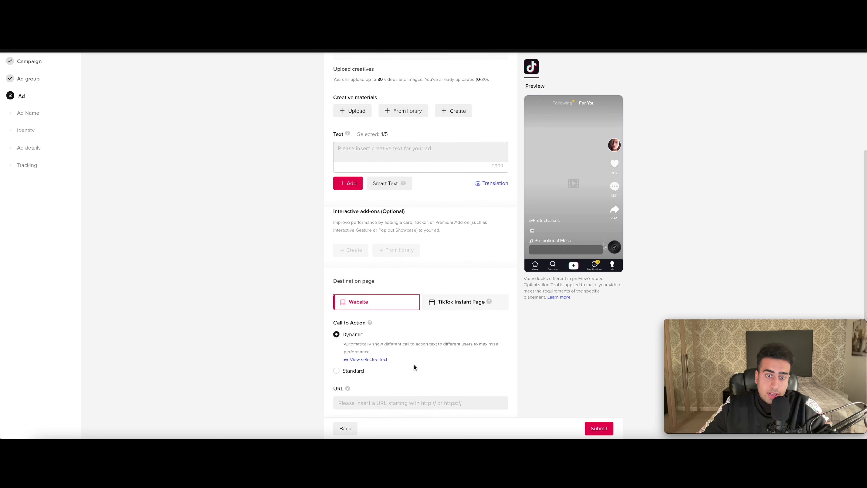
left_click(360, 381)
scroll(393, 325, "down", 3)
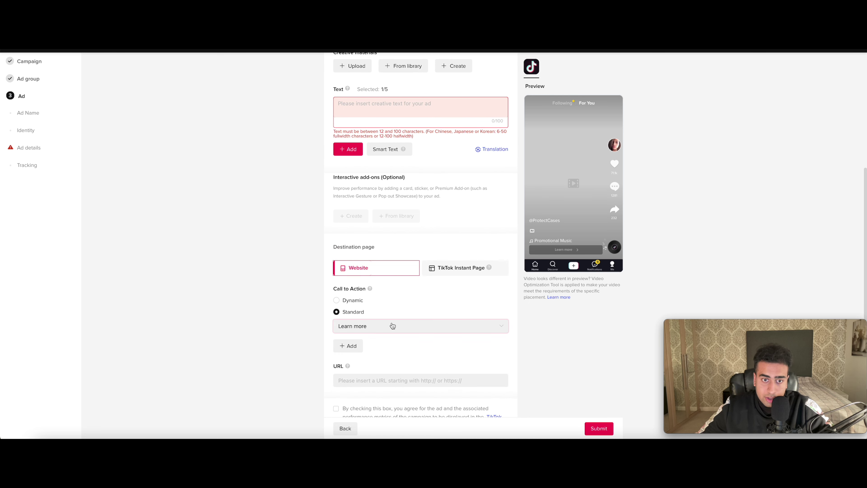
left_click(393, 325)
left_click(390, 371)
scroll(382, 324, "down", 2)
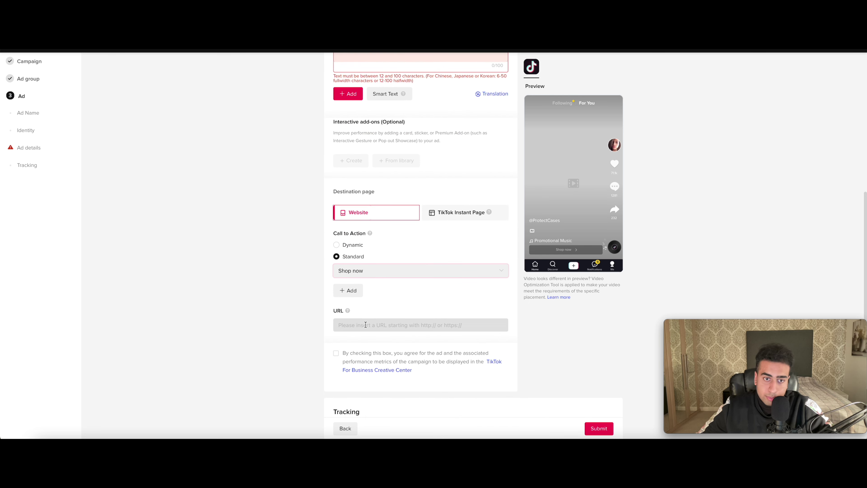